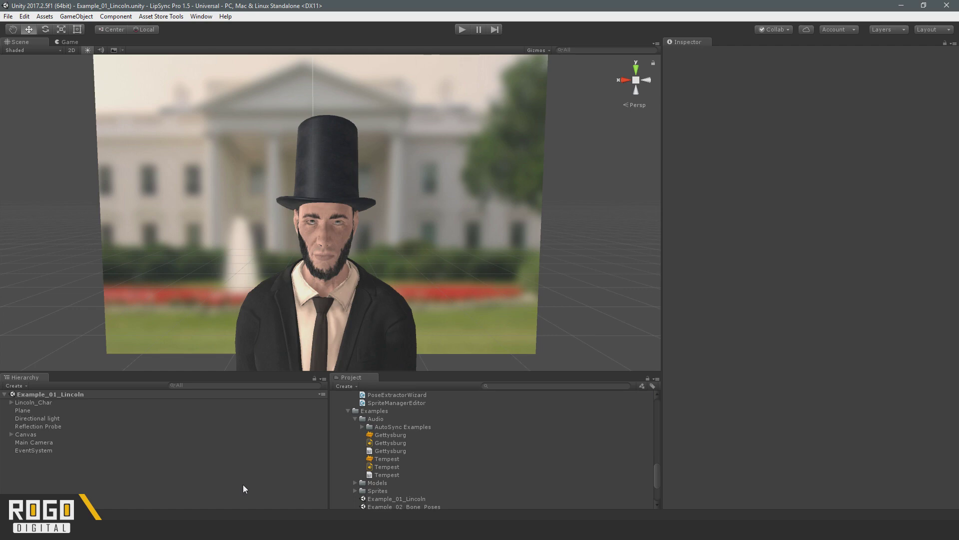
Open Gettysburg.Asset in the LipSync editor, position the window, and enable character preview mode.
click(418, 442)
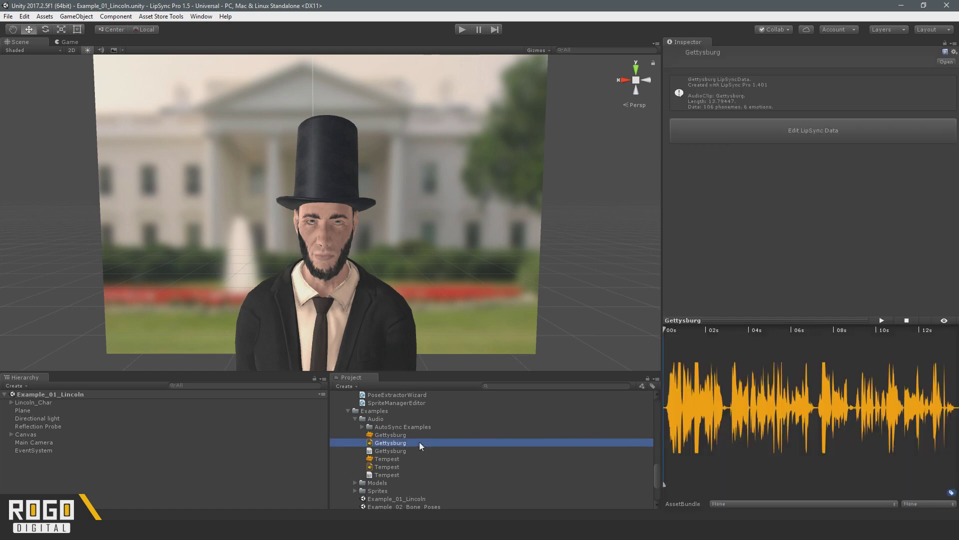
key(ctrl+alt+a)
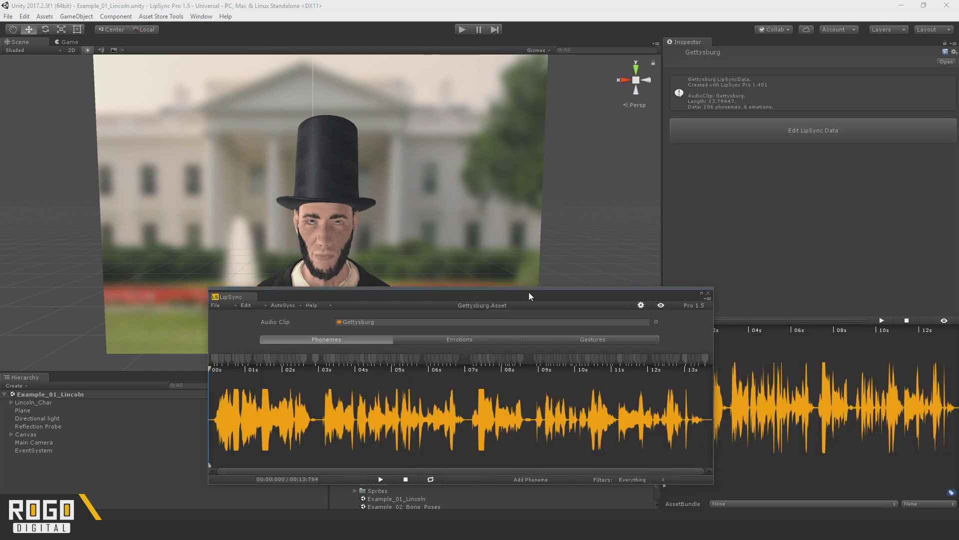
drag(529, 292, 479, 299)
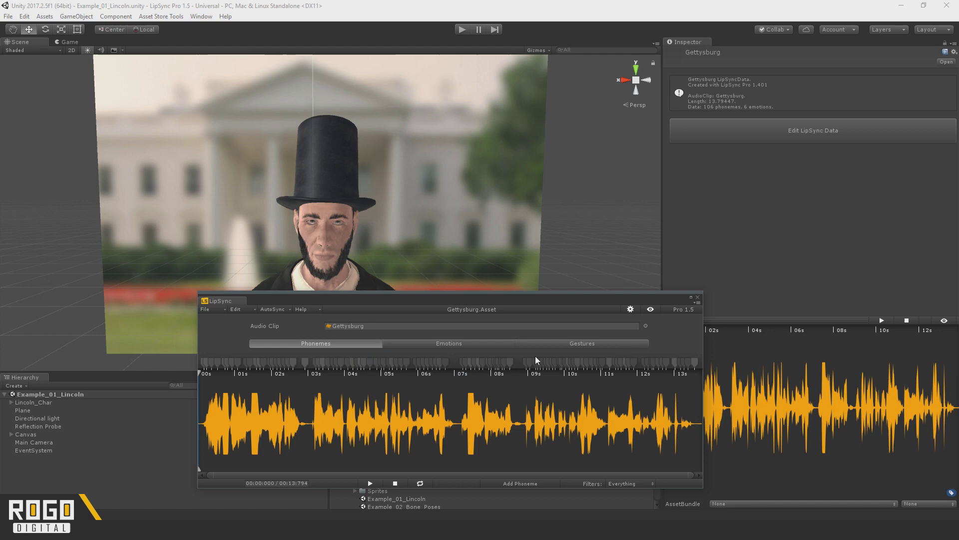
click(274, 309)
key(Escape)
key(Escape)
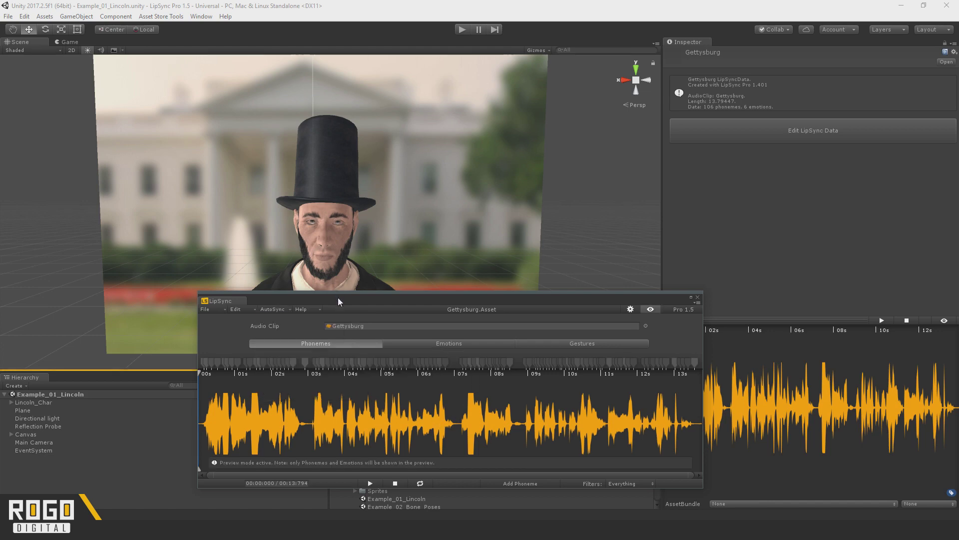
Run AutoSync on the Gettysburg clip with the Legacy (Default Settings) preset.
click(273, 309)
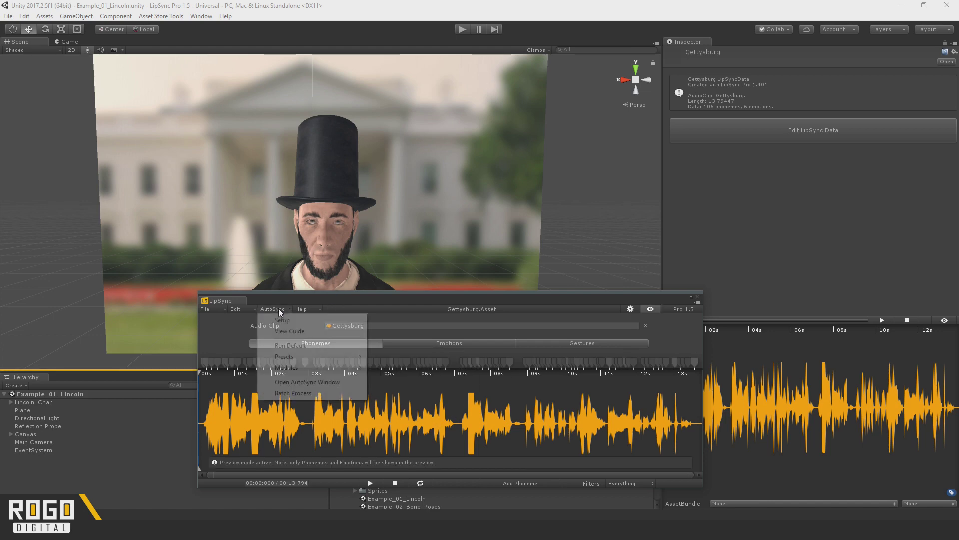
mouse_move(338, 356)
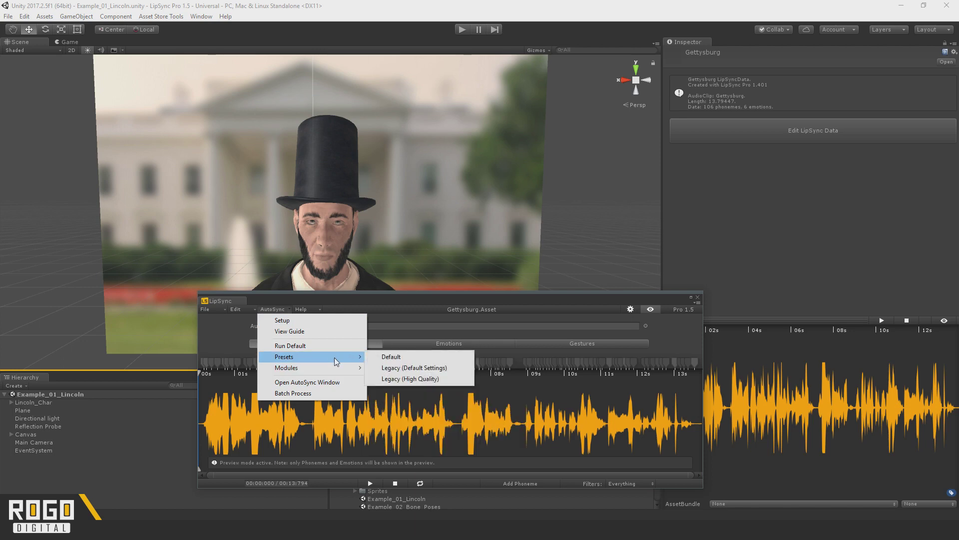
click(406, 372)
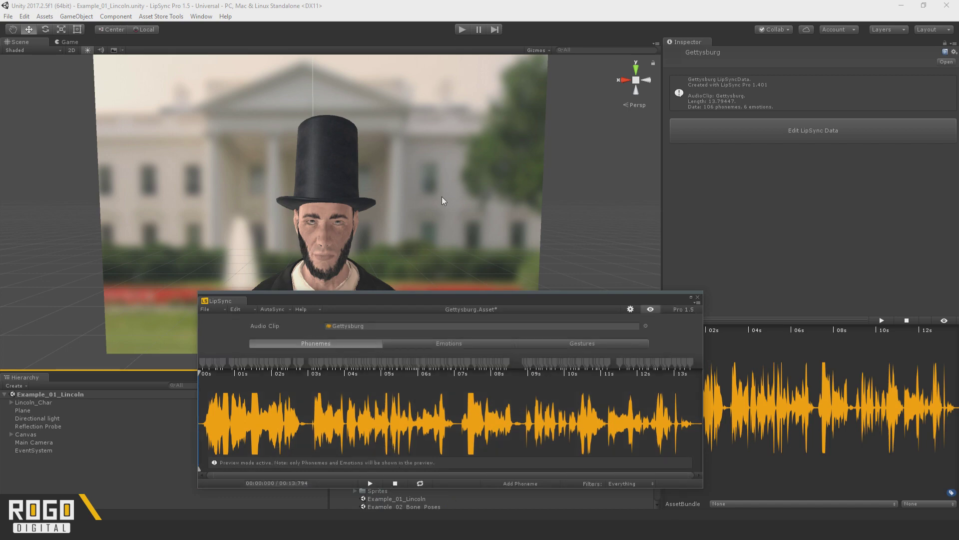
Zoom the Scene view onto Lincoln and play the clip back, stopping at 00:00.000.
alt+drag(442, 199, 405, 226)
scroll(406, 226, up, 6)
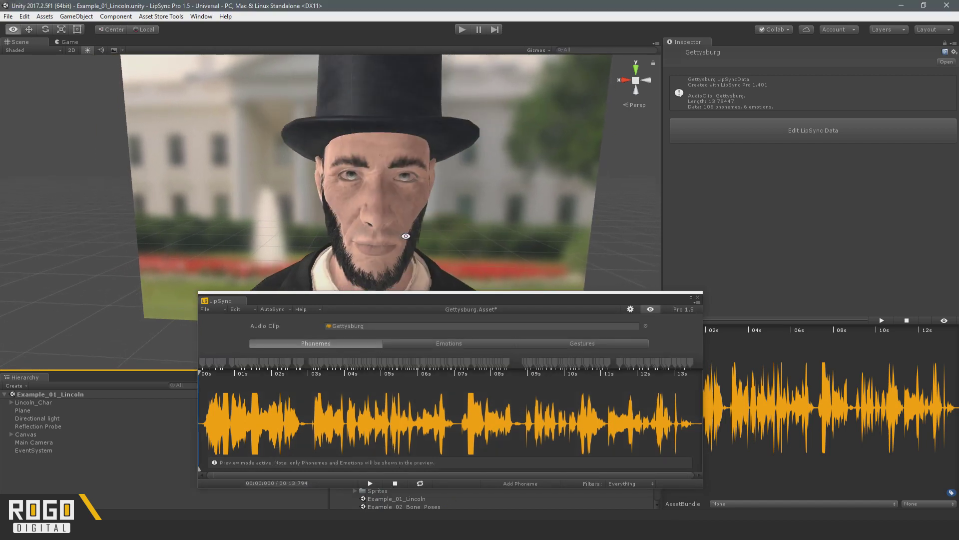
click(370, 483)
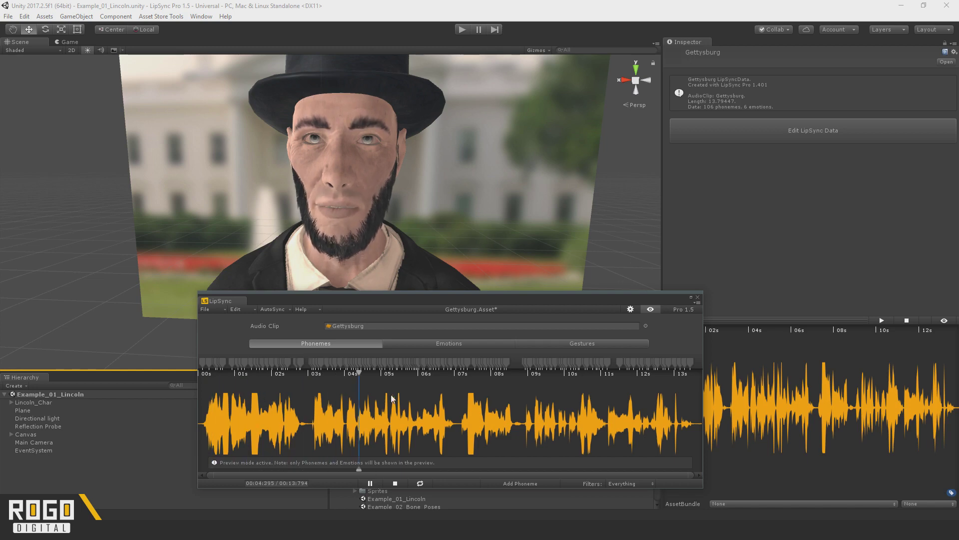
click(395, 484)
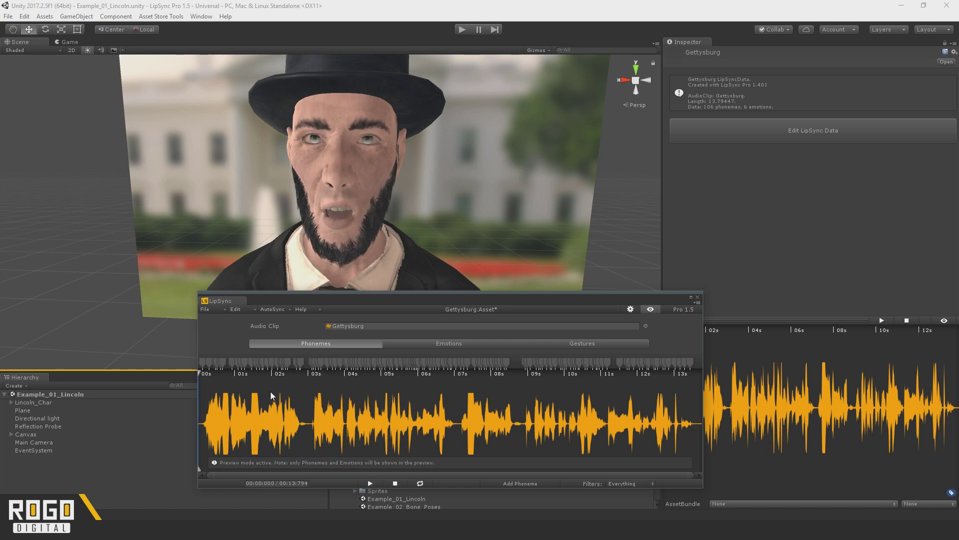
Rerun AutoSync with the default setup, then play the regenerated 13.794-second clip and stop.
click(283, 309)
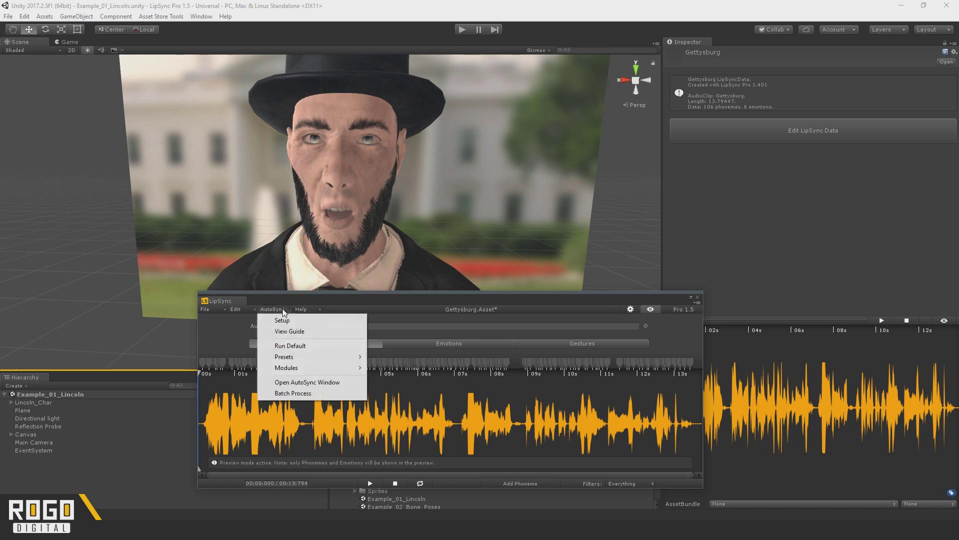
click(336, 349)
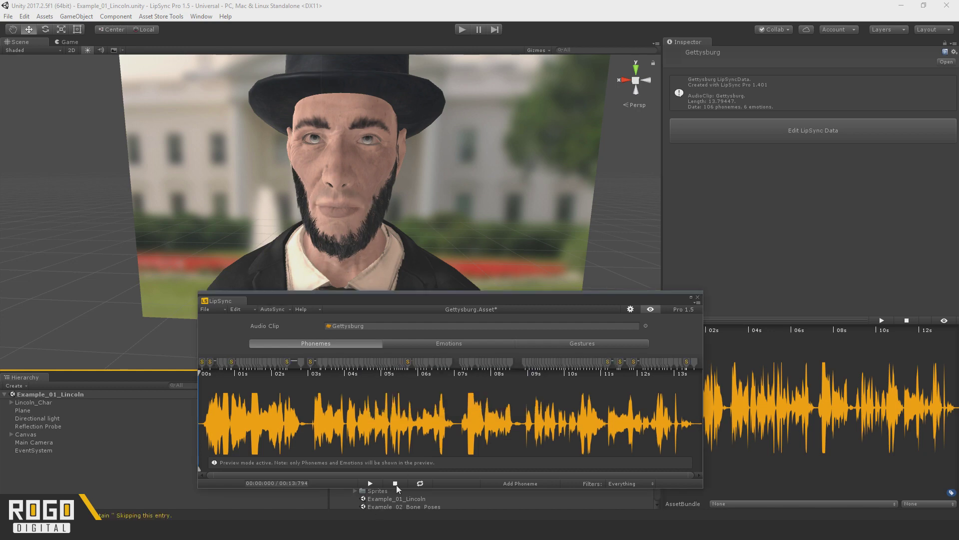
click(367, 484)
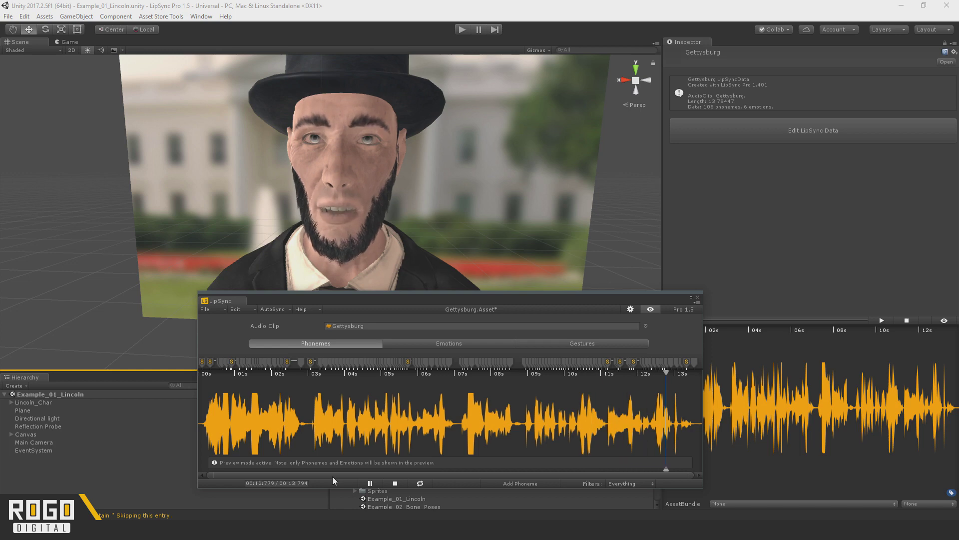
click(395, 483)
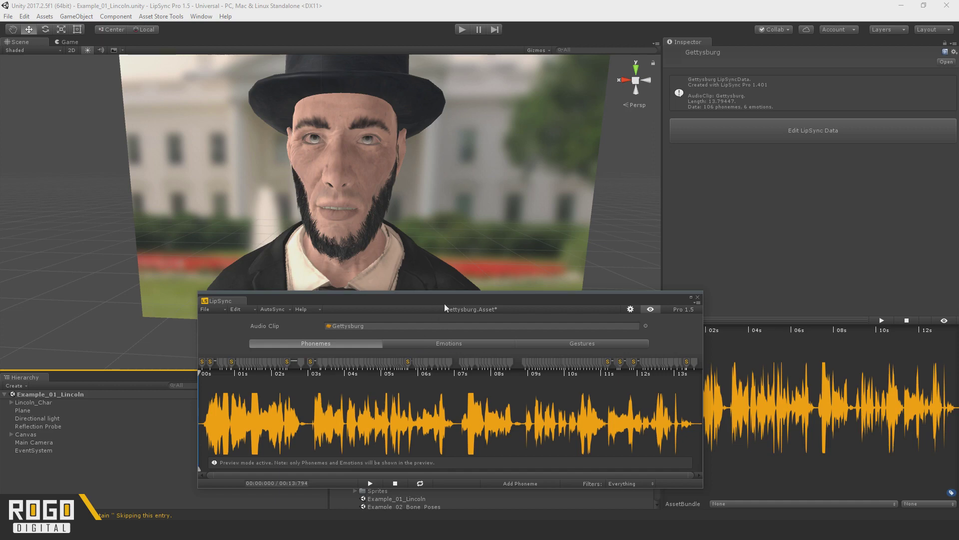
Check the 'Four score and seven years ago…' transcript in Clip Settings, then raise the LipSync editor above the Project panel.
drag(445, 304, 428, 284)
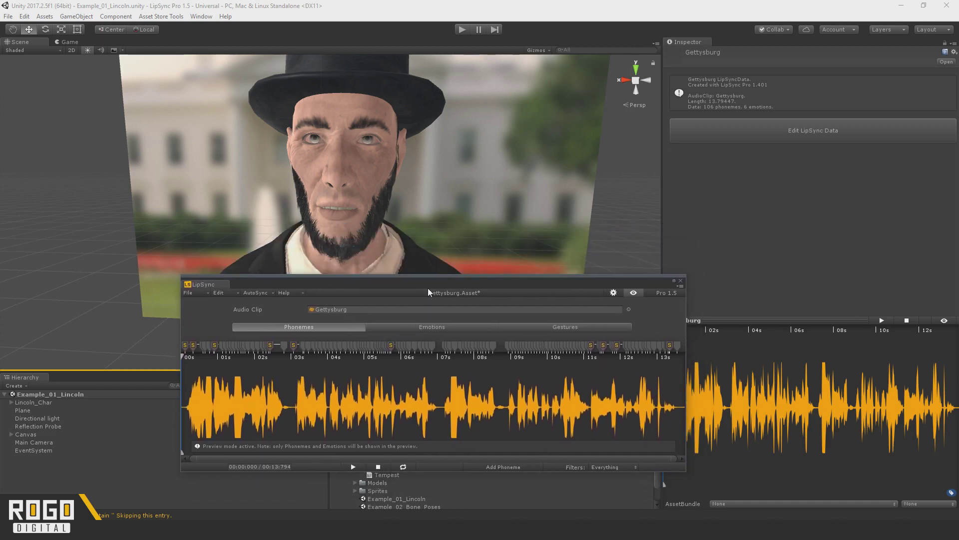
drag(428, 292, 433, 301)
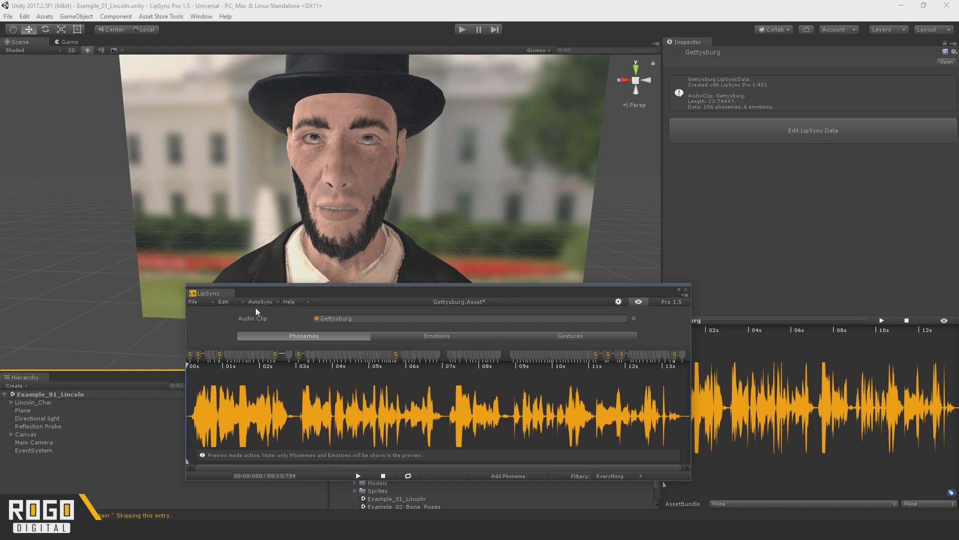
click(236, 304)
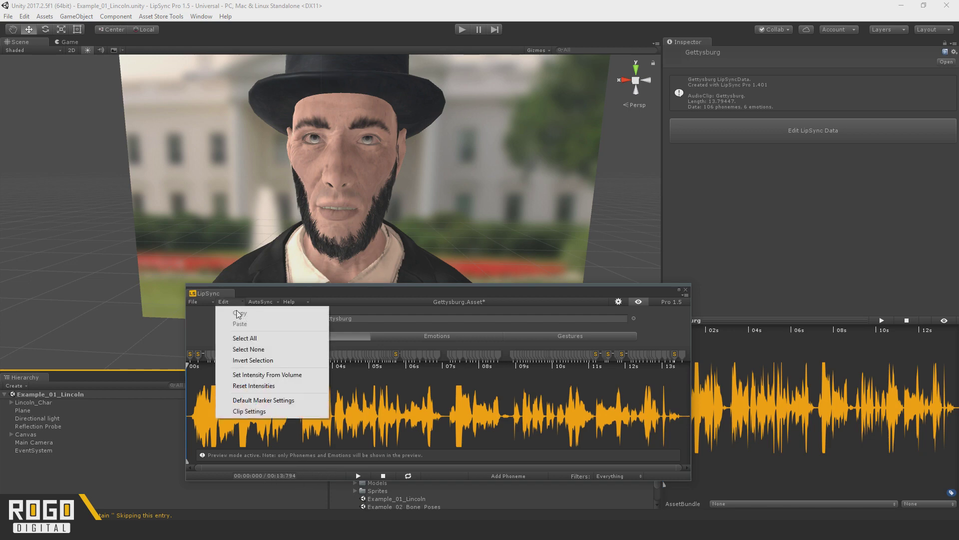
click(274, 416)
drag(273, 269, 324, 290)
click(323, 290)
click(511, 185)
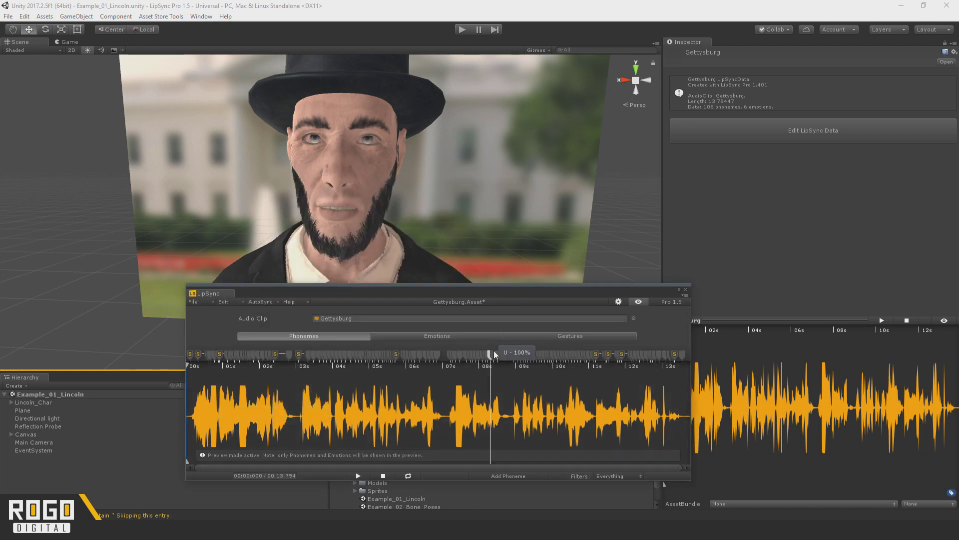
drag(514, 294, 485, 164)
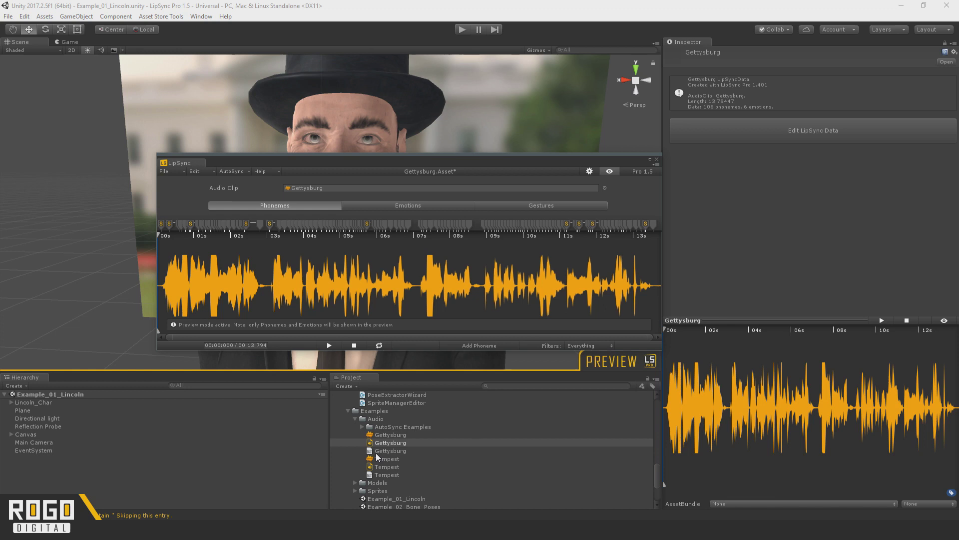
Inspect the Gettysburg transcript text and audio clip assets, then move the LipSync editor over Lincoln.
click(382, 452)
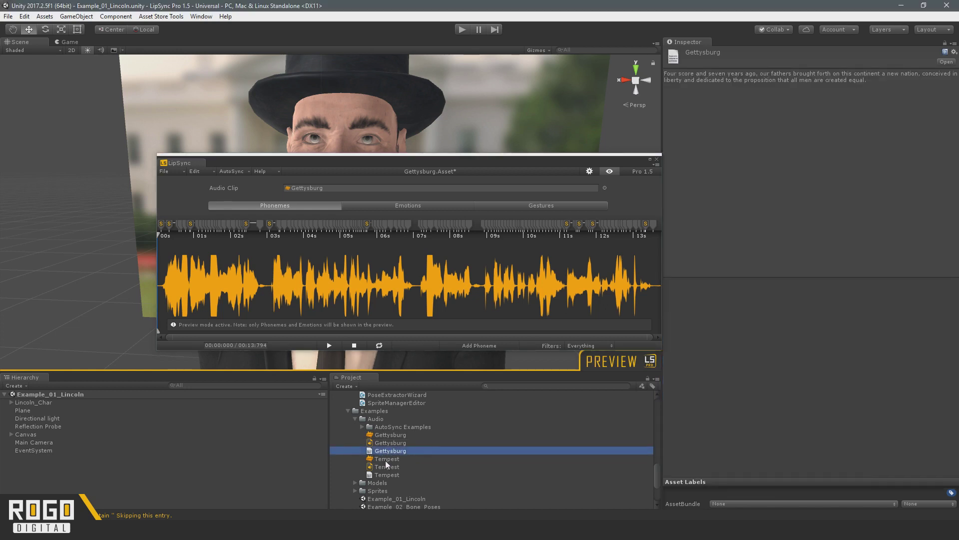
click(383, 436)
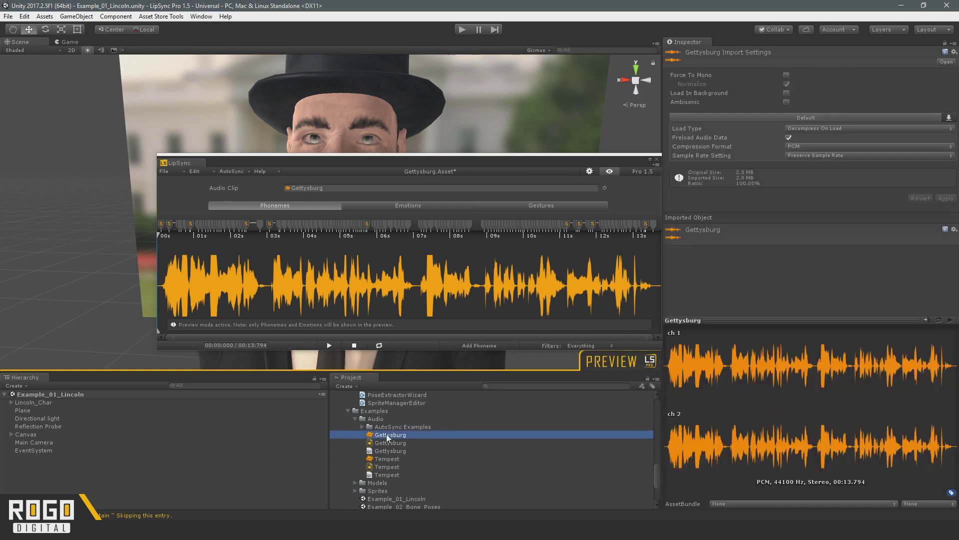
click(384, 451)
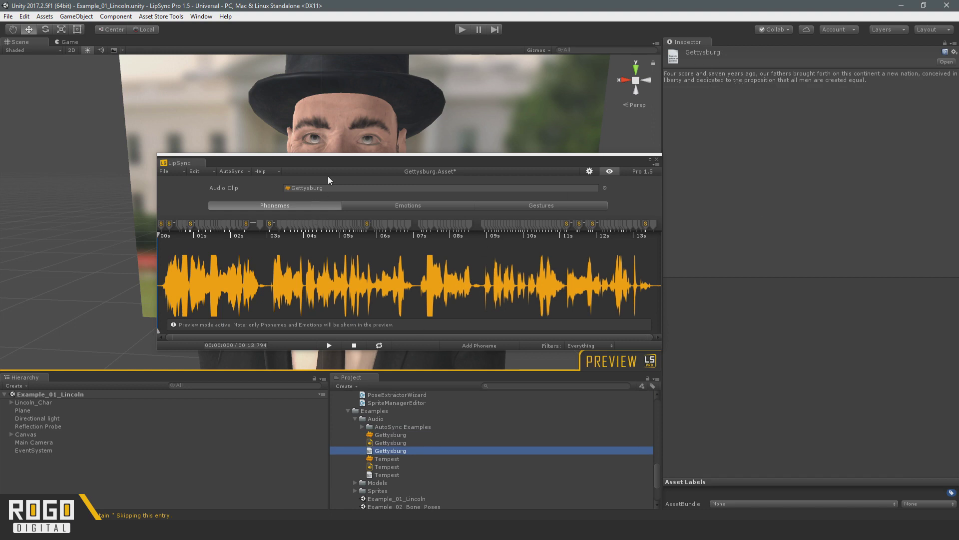
drag(328, 176, 379, 254)
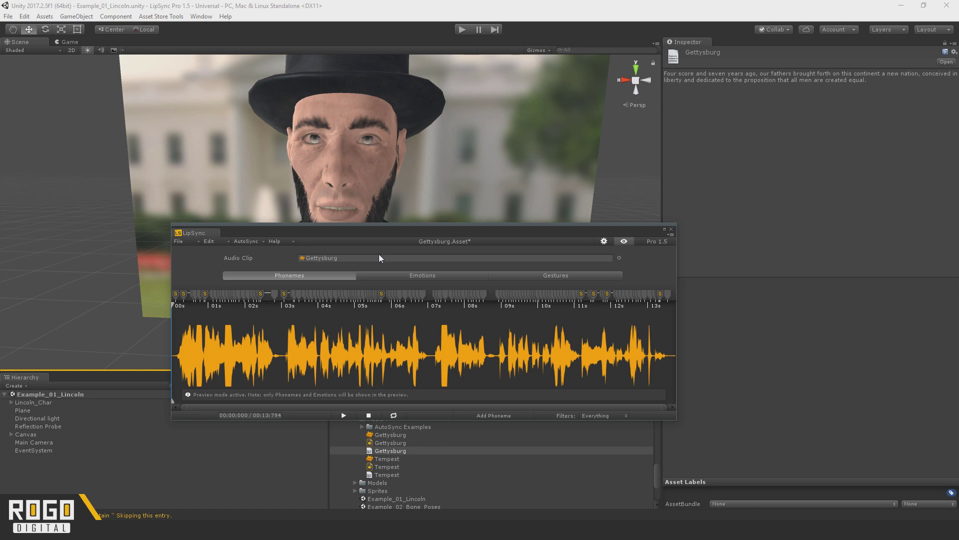
mouse_move(352, 233)
mouse_down()
mouse_move(318, 275)
mouse_move(340, 207)
mouse_move(322, 173)
mouse_move(344, 216)
mouse_up()
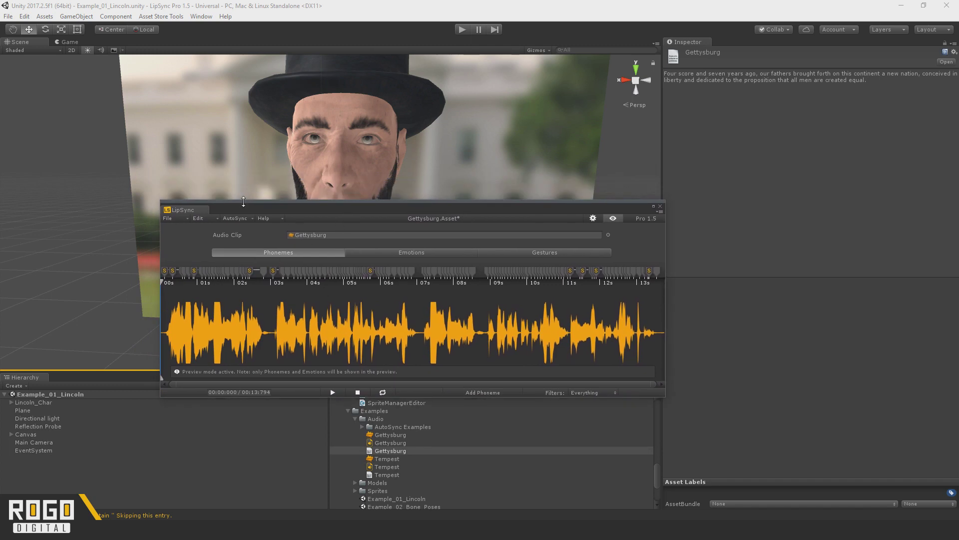
Open the AutoSync window from the LipSync editor's AutoSync menu and place it over the scene.
click(237, 221)
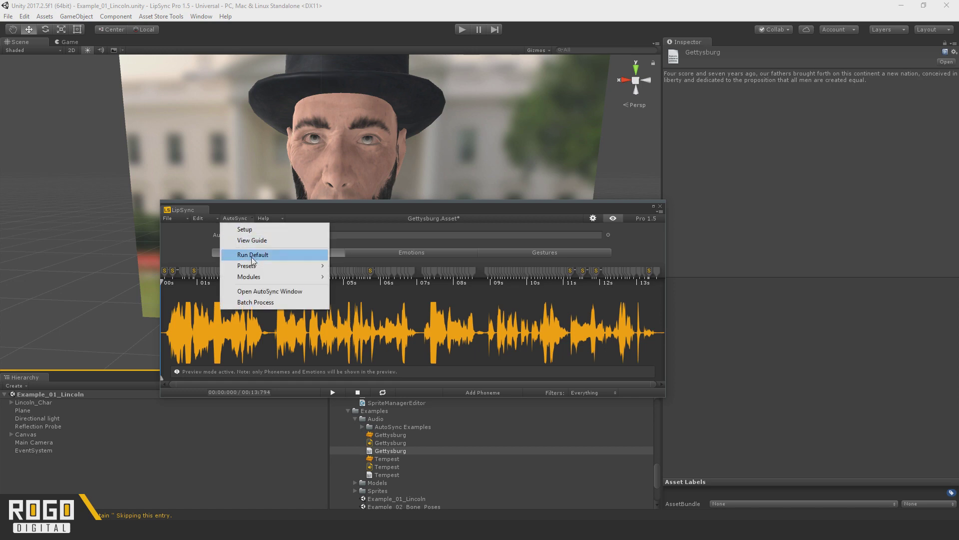
mouse_move(252, 283)
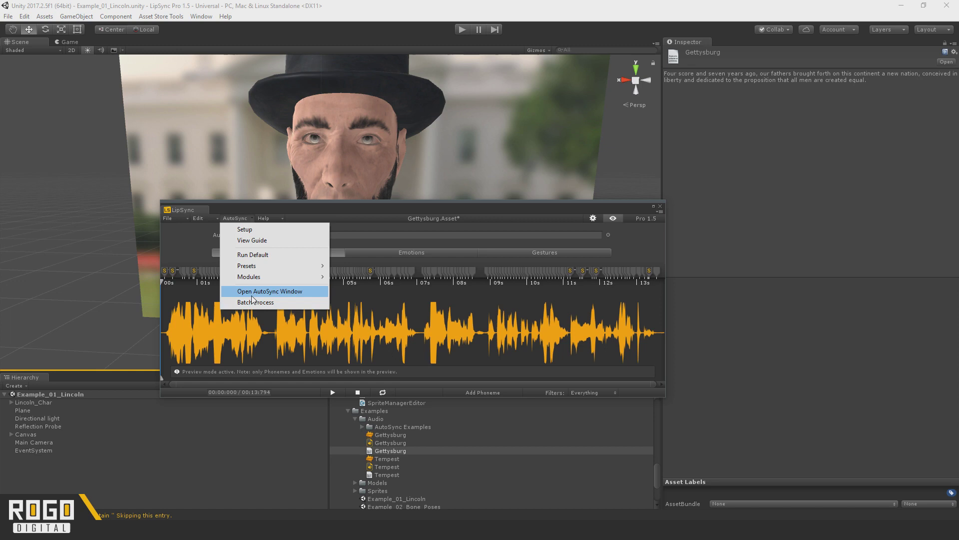
click(247, 292)
drag(340, 108, 429, 105)
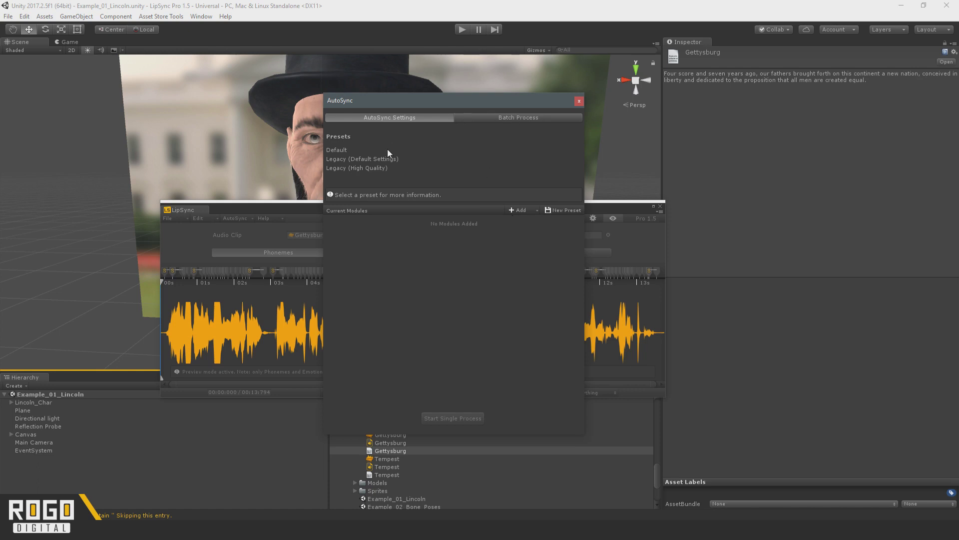
click(513, 210)
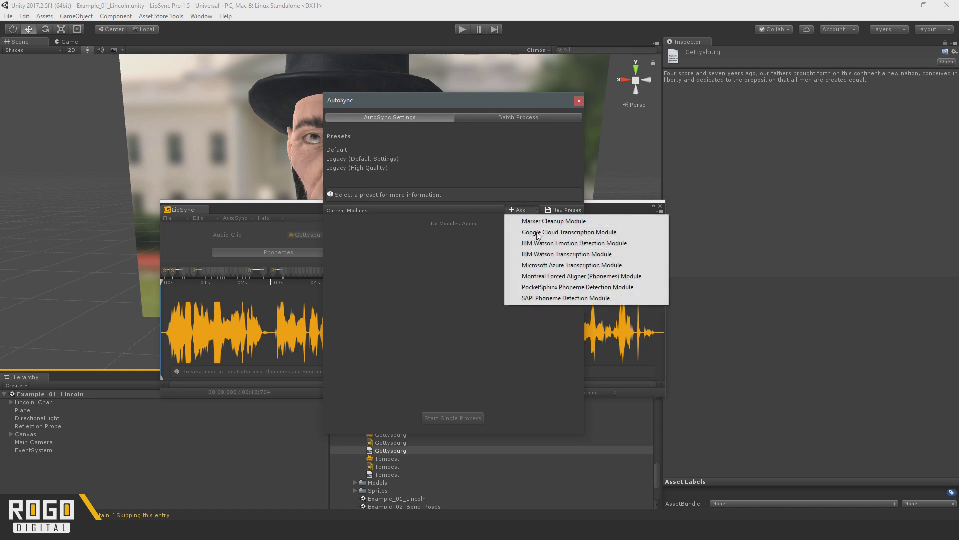
click(435, 199)
click(512, 212)
click(443, 337)
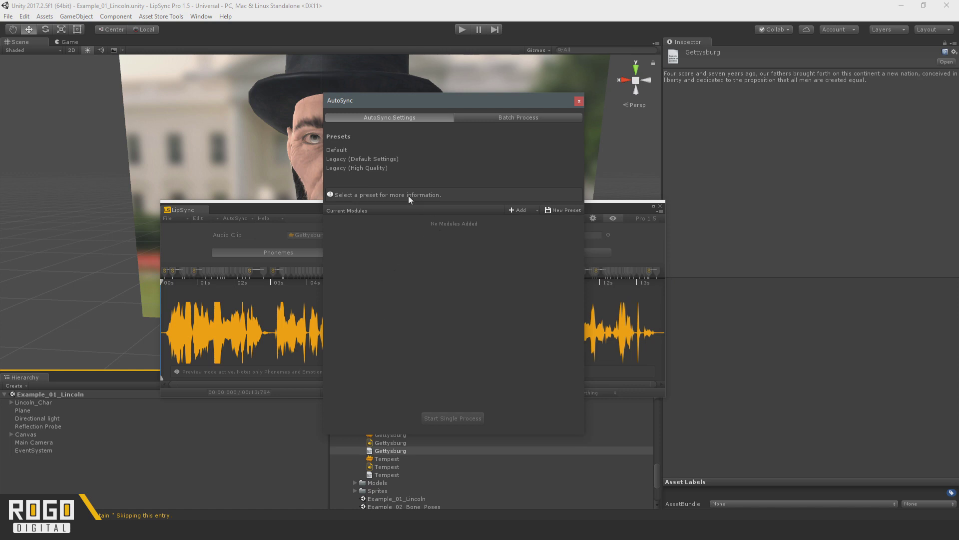
Load the Default, Legacy (Default Settings), then Legacy (High Quality) presets in turn.
click(360, 151)
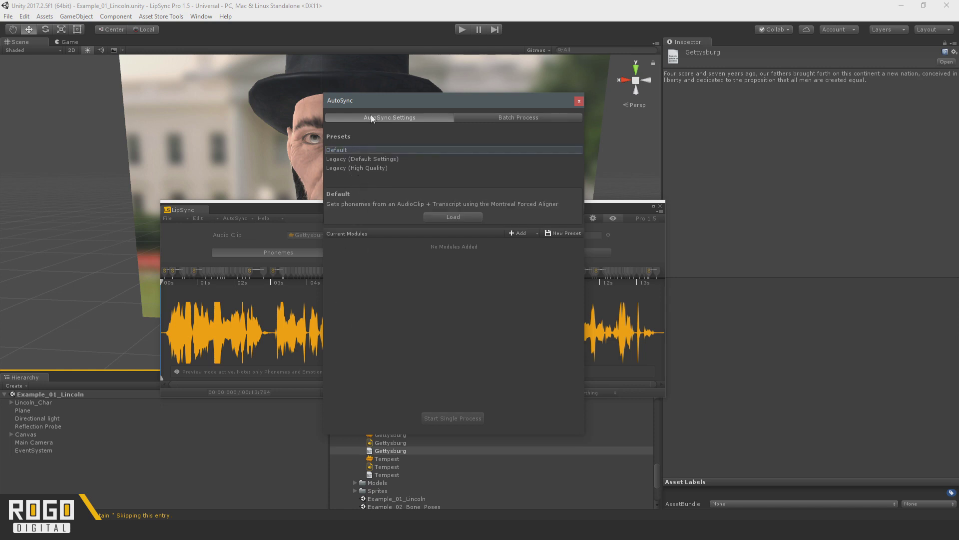
click(459, 218)
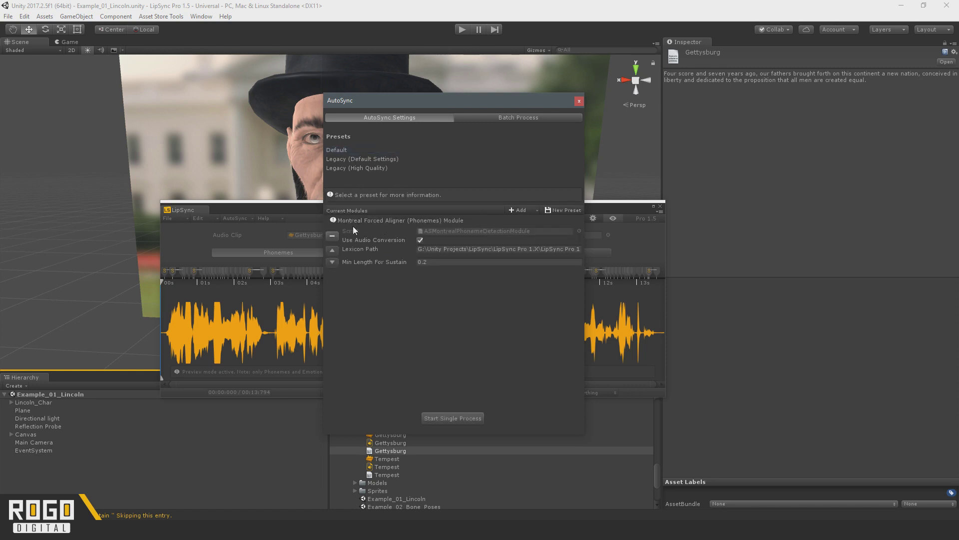
click(350, 159)
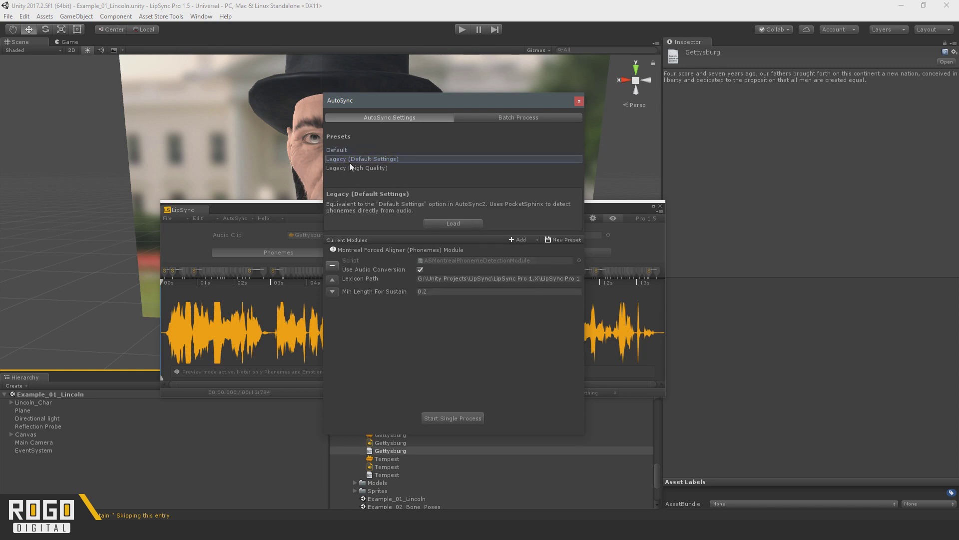
click(469, 221)
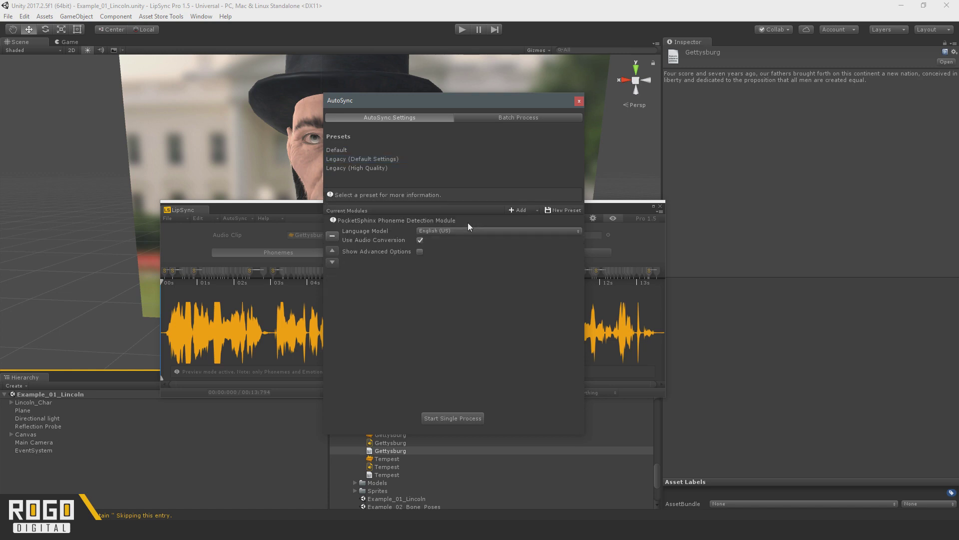
click(357, 168)
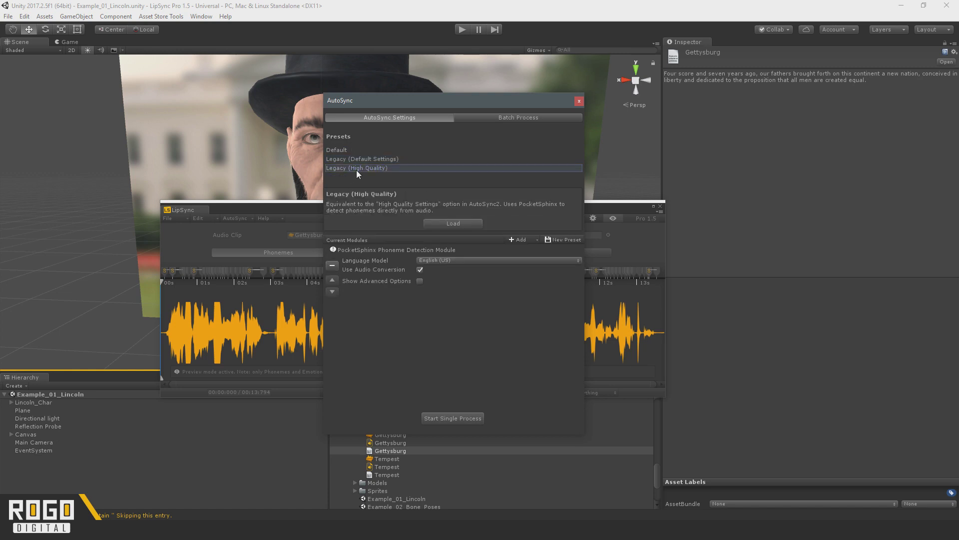
click(457, 222)
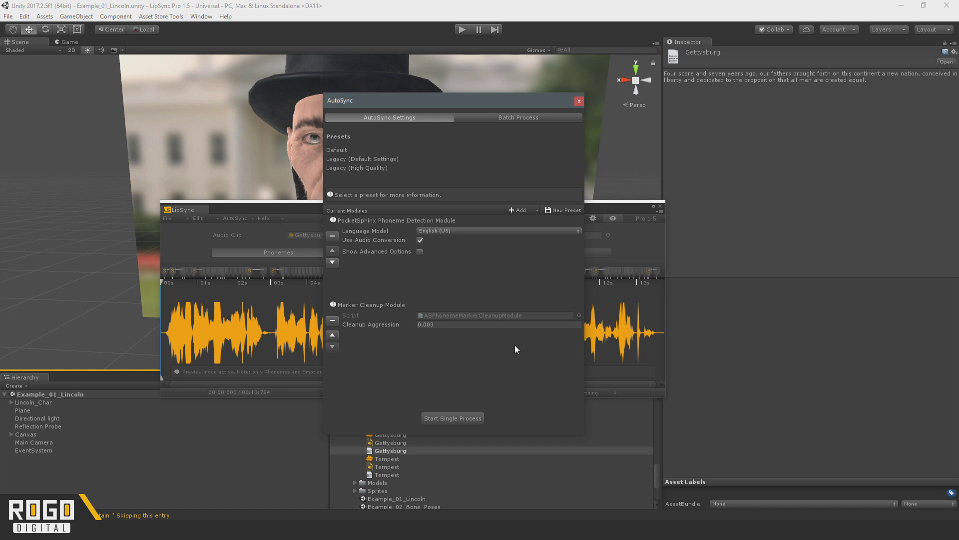
click(524, 207)
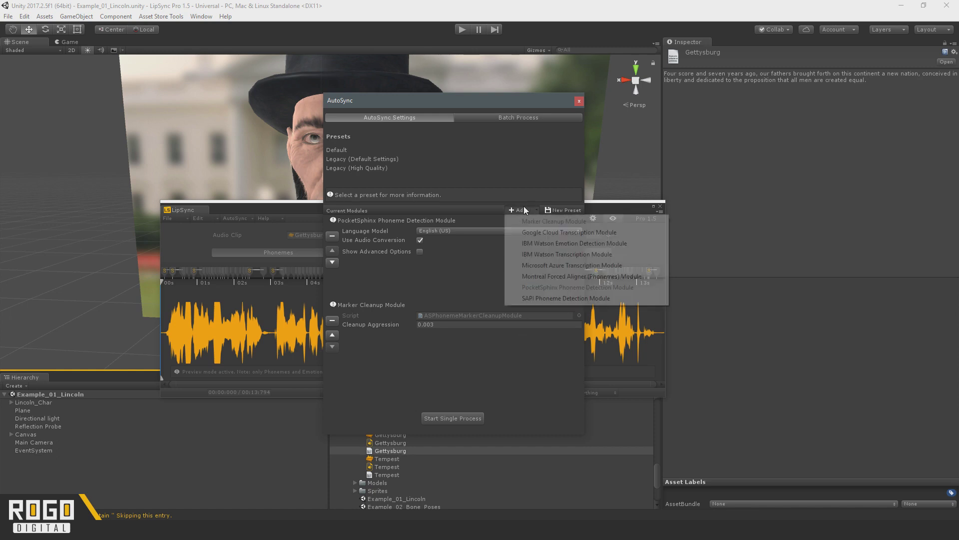
click(514, 200)
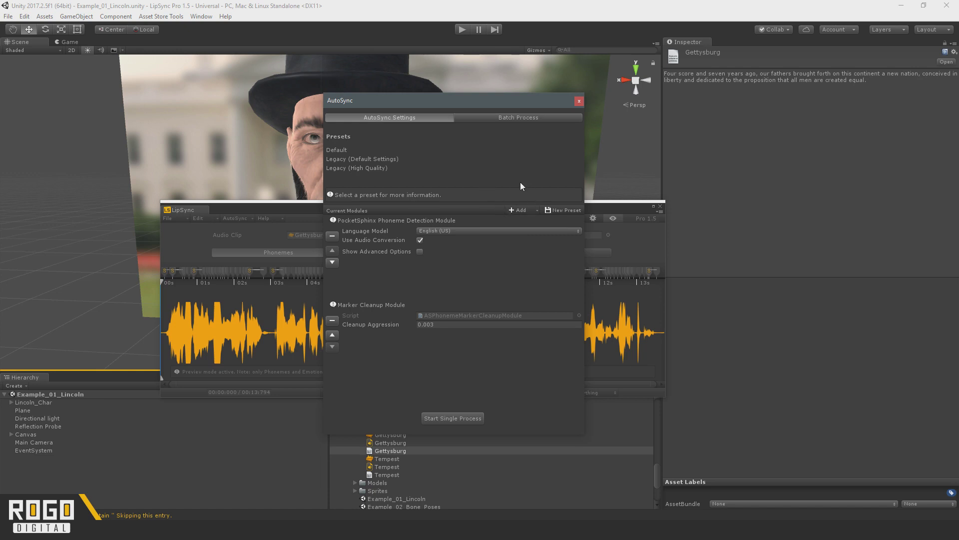
click(516, 212)
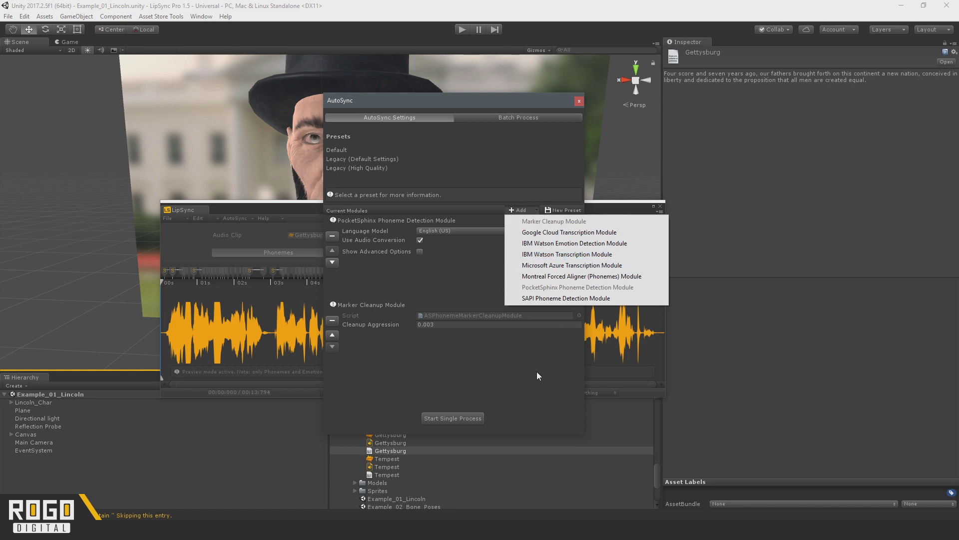
click(536, 415)
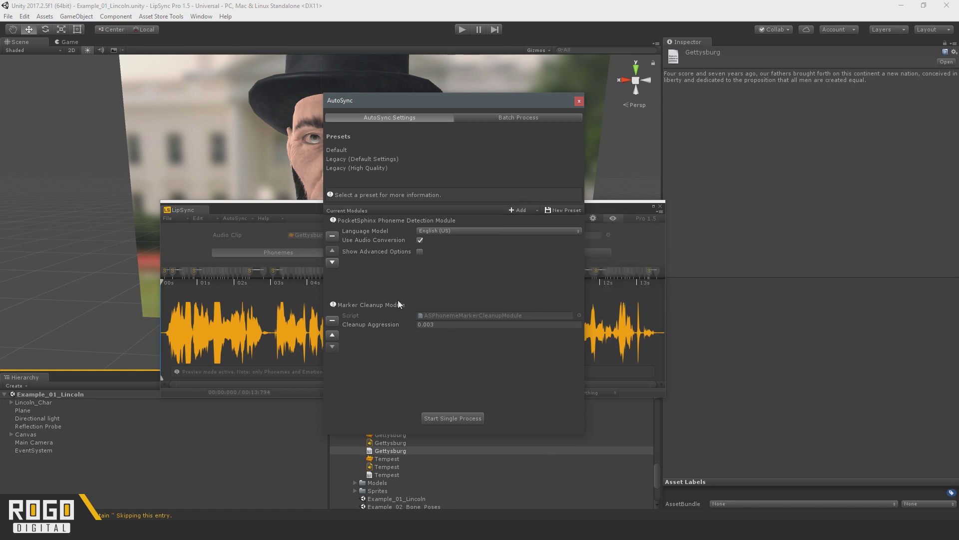
mouse_move(398, 301)
click(514, 211)
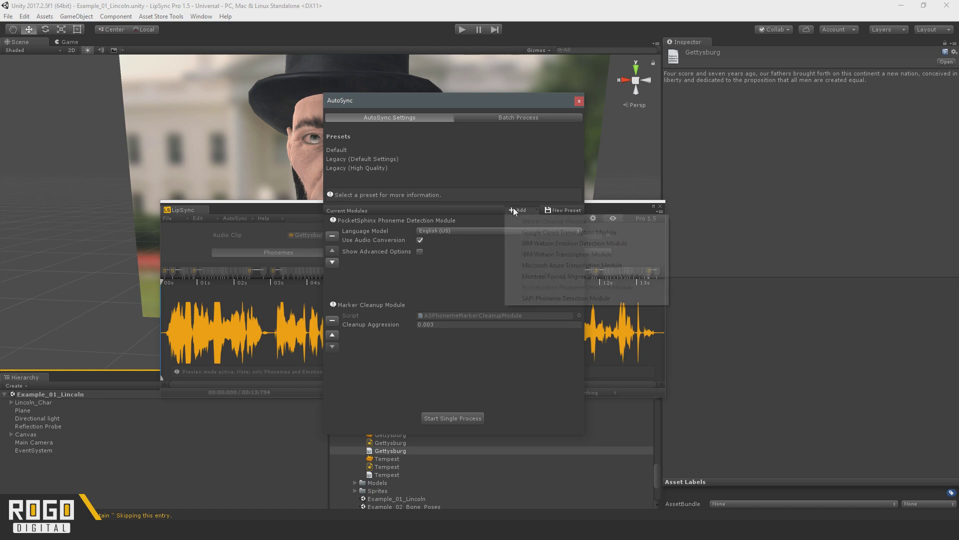
click(489, 211)
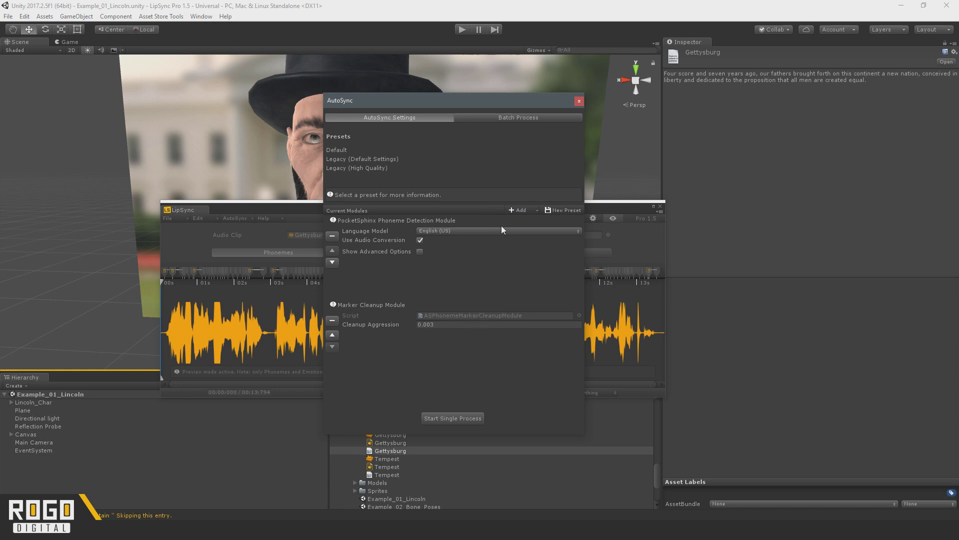
click(514, 213)
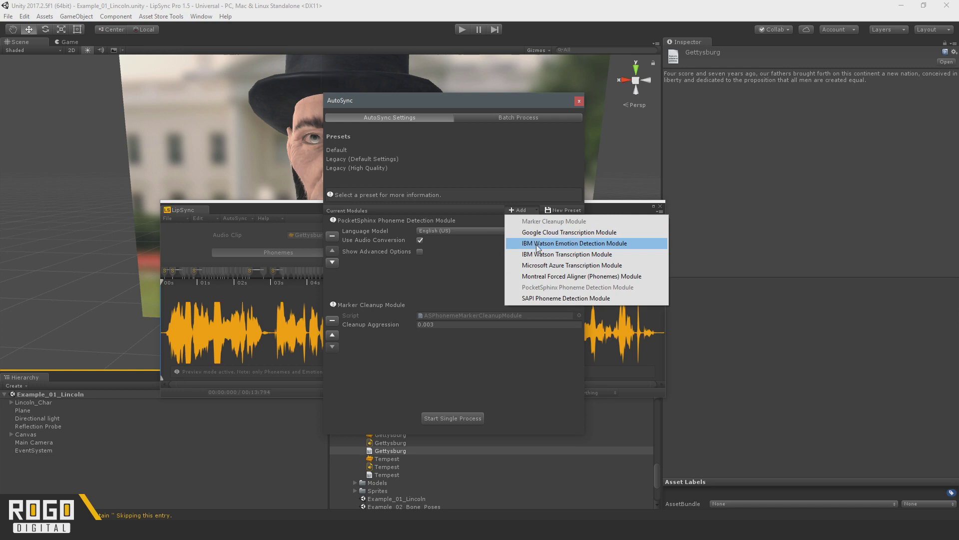
click(440, 210)
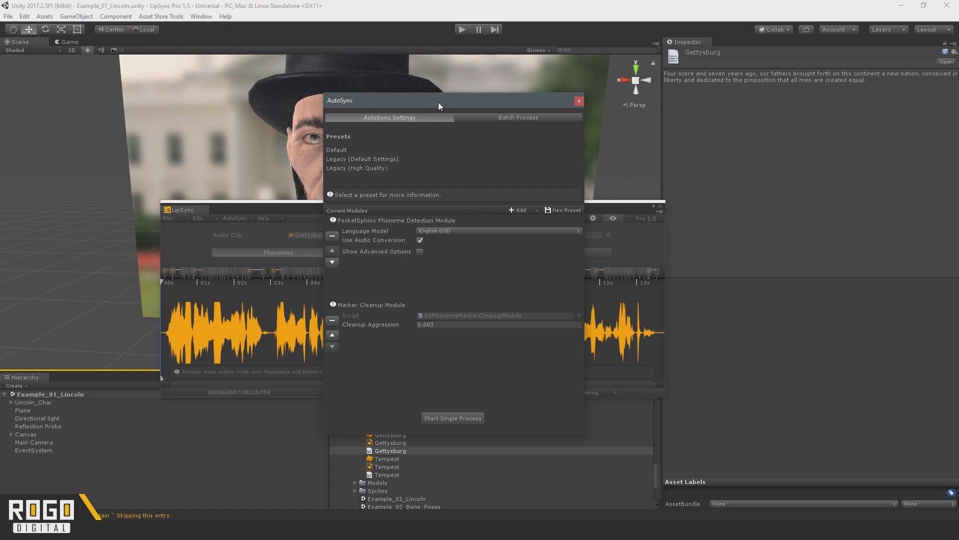
drag(439, 102, 544, 105)
click(521, 228)
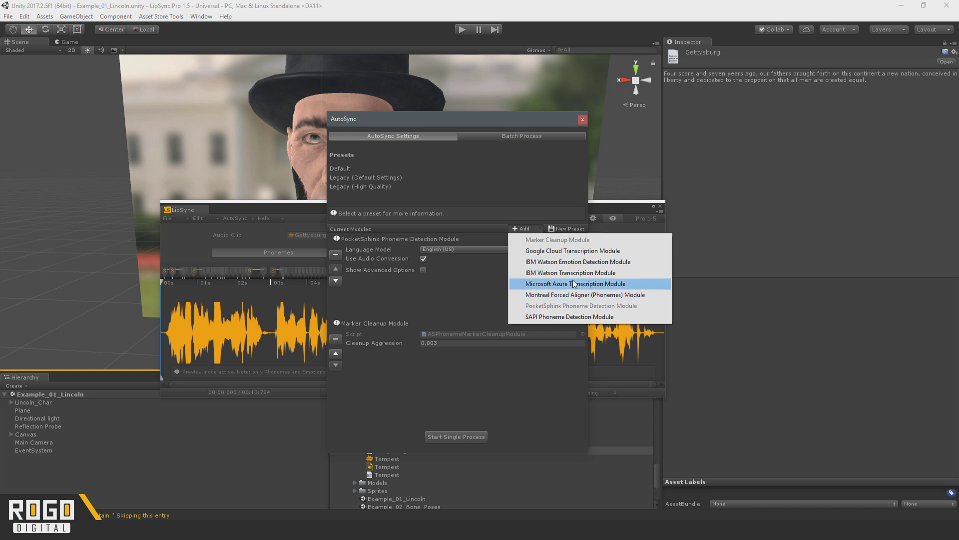
click(528, 415)
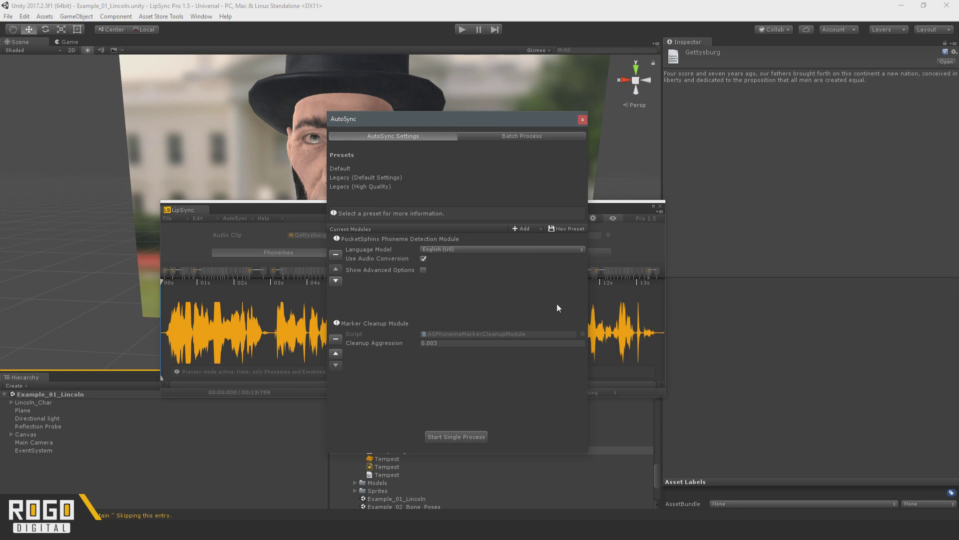
click(523, 229)
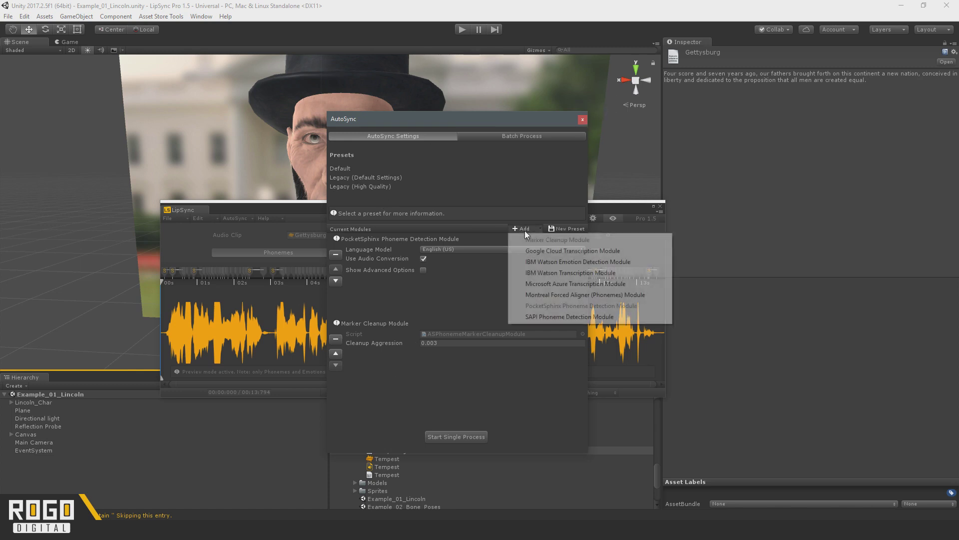
click(394, 401)
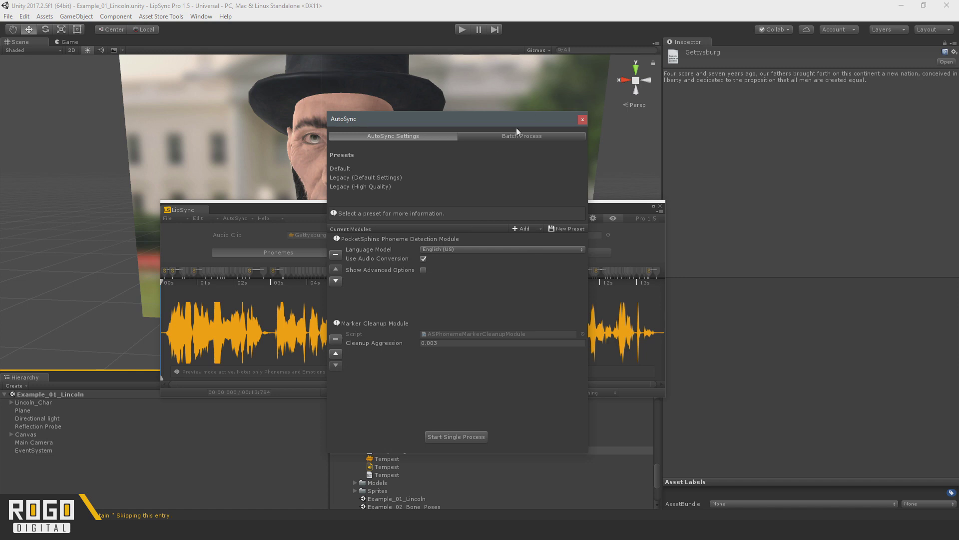
drag(497, 121, 486, 96)
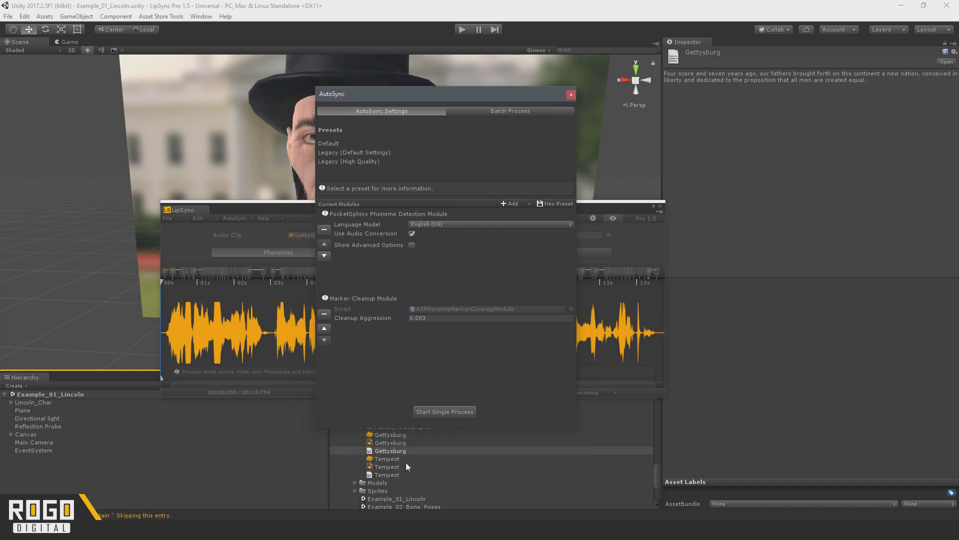